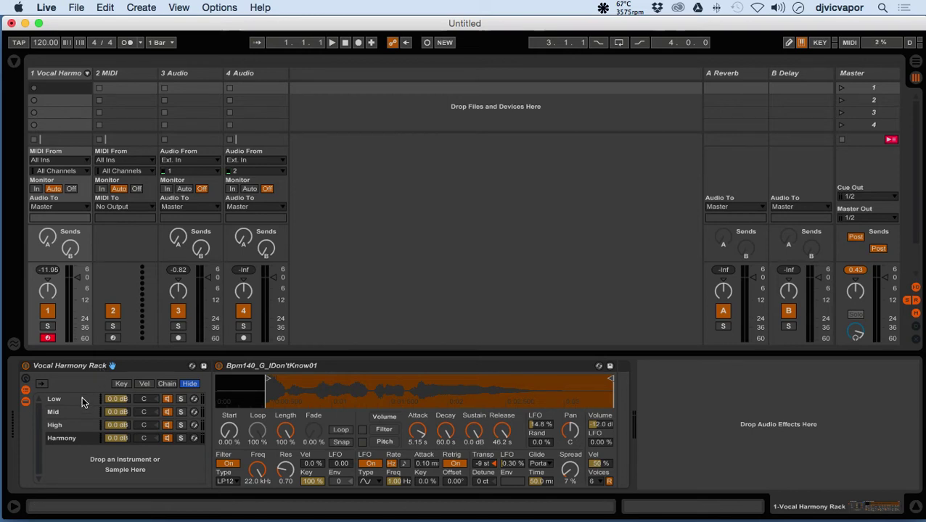
Solo the Low chain and browse its EQ Eight, Auto Filter and Overdrive effects.
{"action": "left_click", "coordinate": [82, 396]}
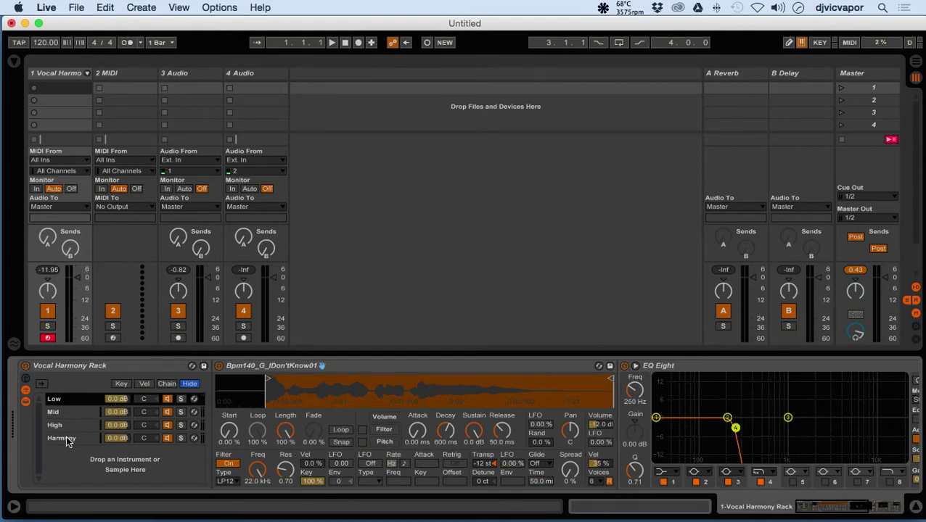
{"action": "left_click", "coordinate": [180, 400]}
{"action": "left_click_drag", "start_coordinate": [834, 511], "coordinate": [846, 512]}
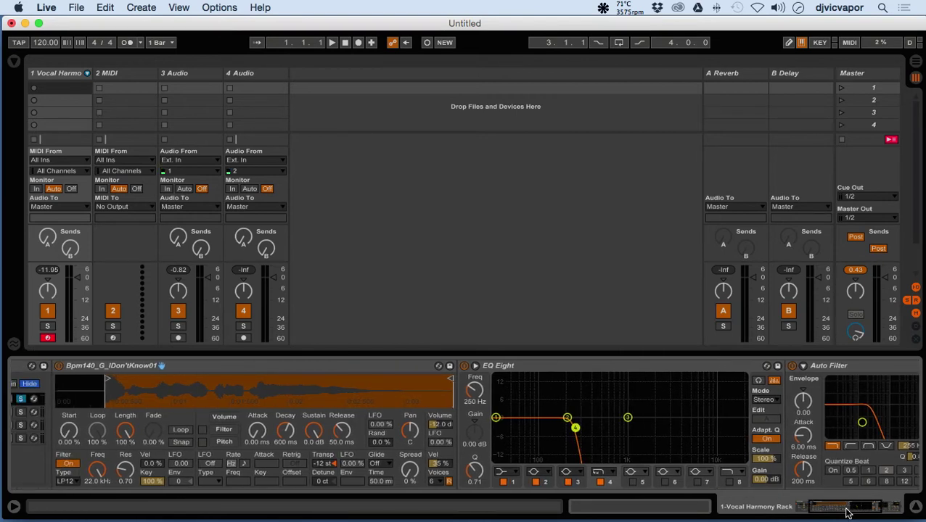
{"action": "left_click_drag", "start_coordinate": [846, 512], "coordinate": [855, 513]}
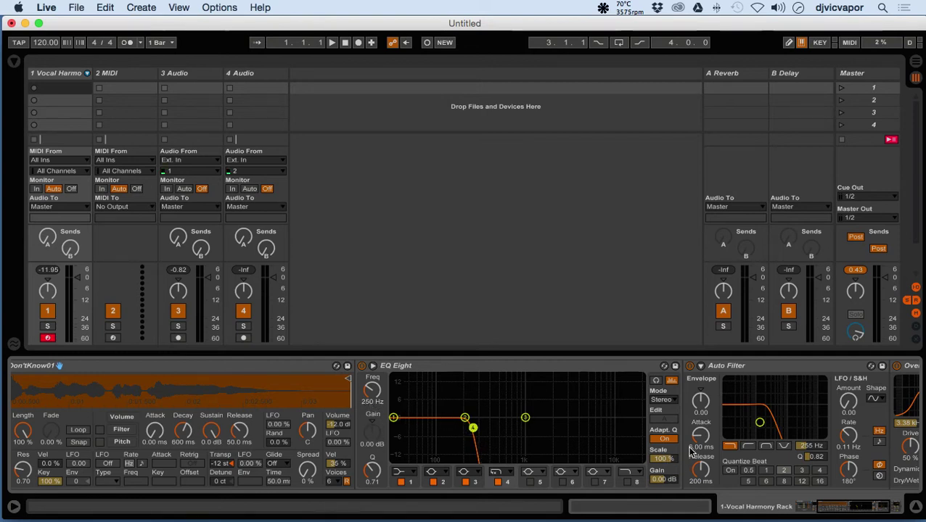
{"action": "left_click", "coordinate": [838, 506]}
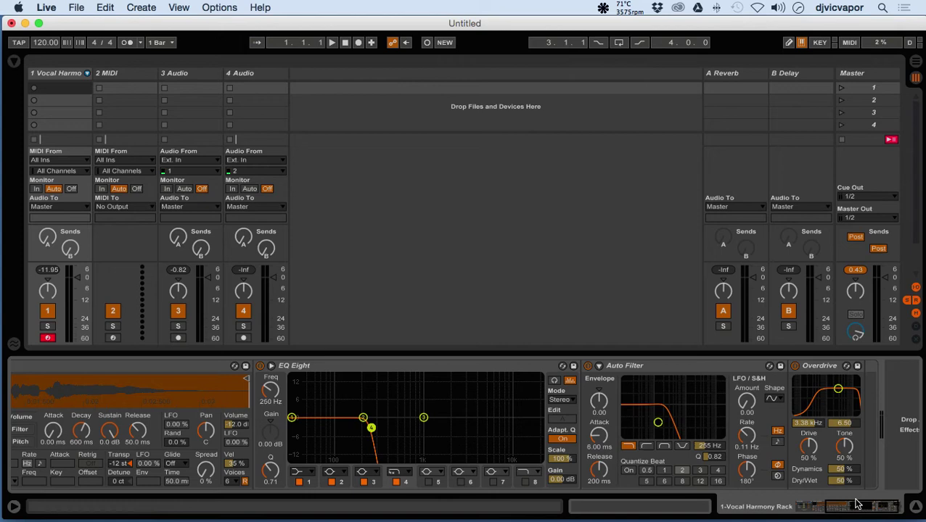
{"action": "left_click_drag", "start_coordinate": [861, 509], "coordinate": [802, 506]}
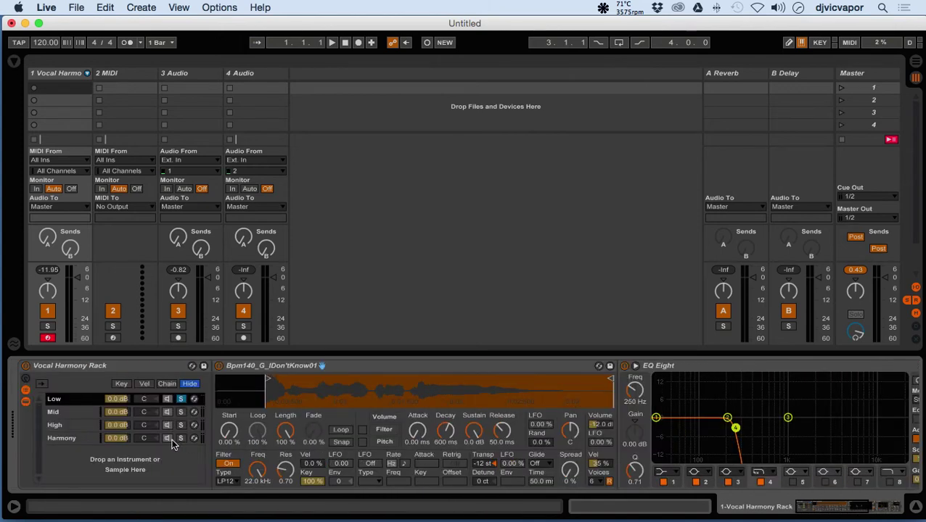
Solo the Mid chain in place of the Low chain.
{"action": "left_click", "coordinate": [79, 410]}
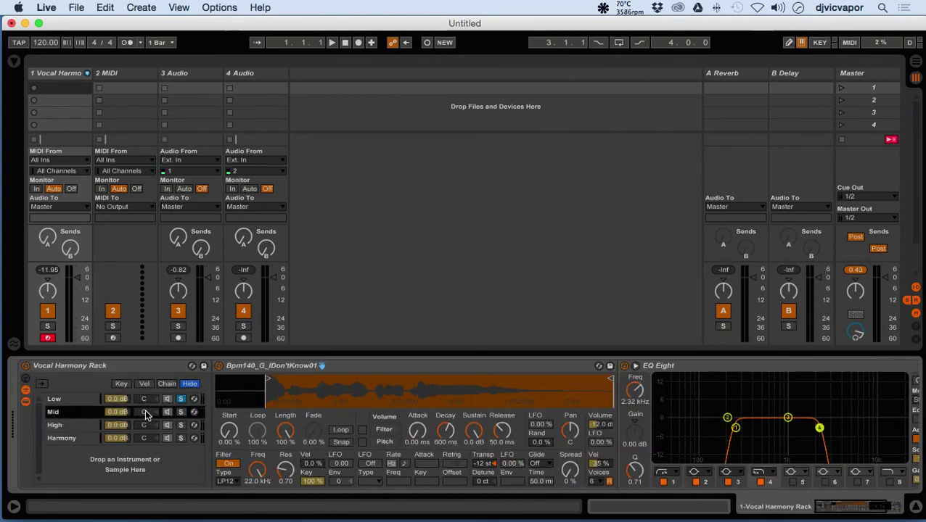
{"action": "left_click", "coordinate": [177, 412]}
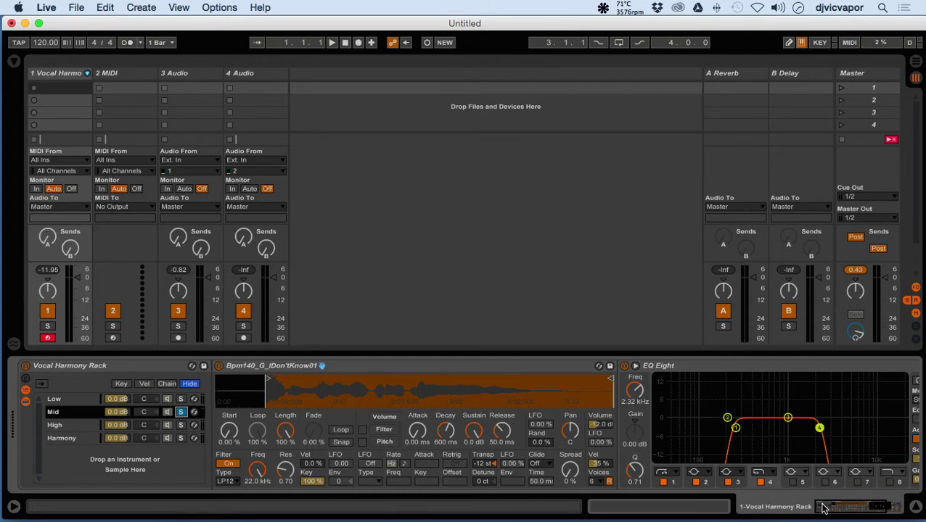
{"action": "left_click_drag", "start_coordinate": [822, 508], "coordinate": [833, 510]}
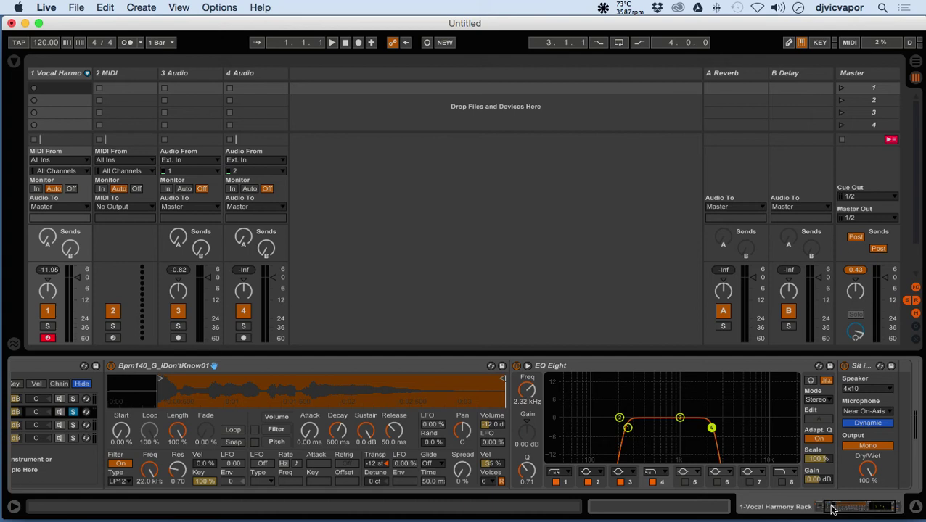
Inspect the Mid EQ's 250 Hz and 2.32 kHz bands and show the Audio Effects browser.
{"action": "left_click", "coordinate": [628, 428]}
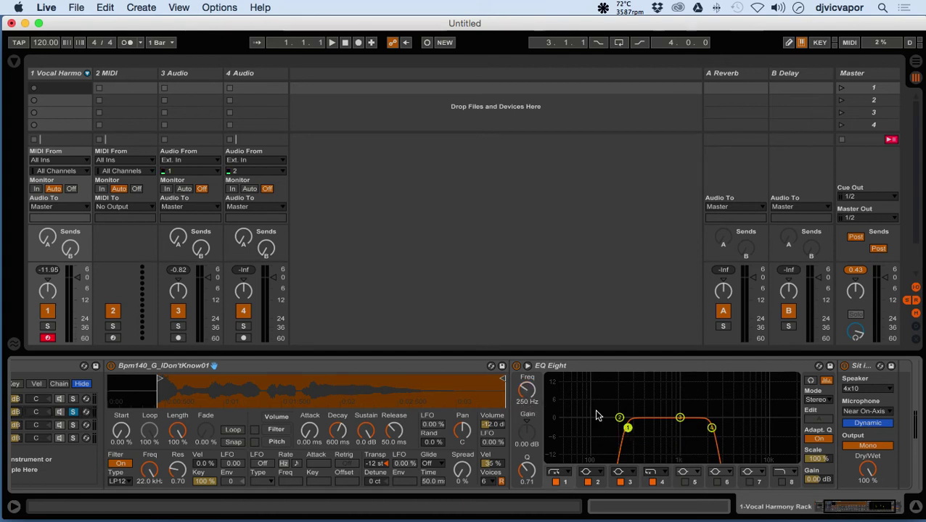
{"action": "left_click", "coordinate": [710, 429]}
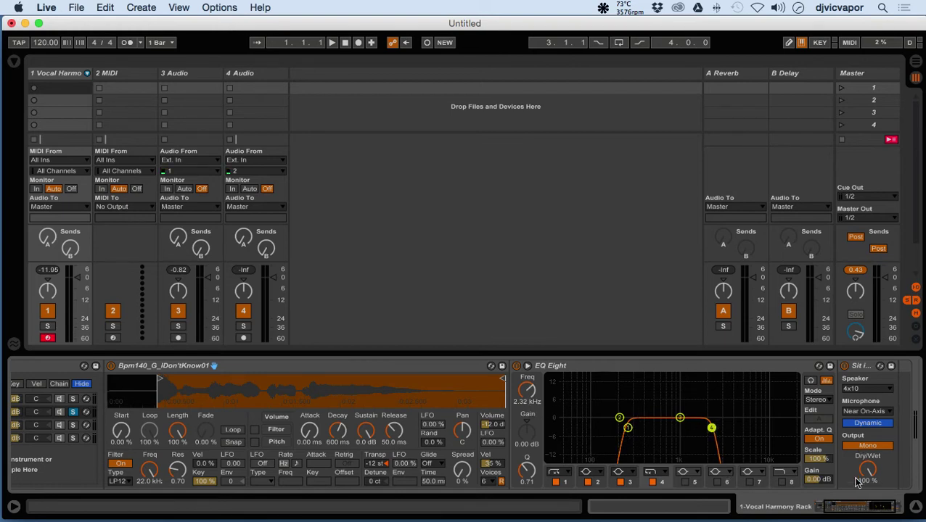
{"action": "left_click", "coordinate": [848, 510]}
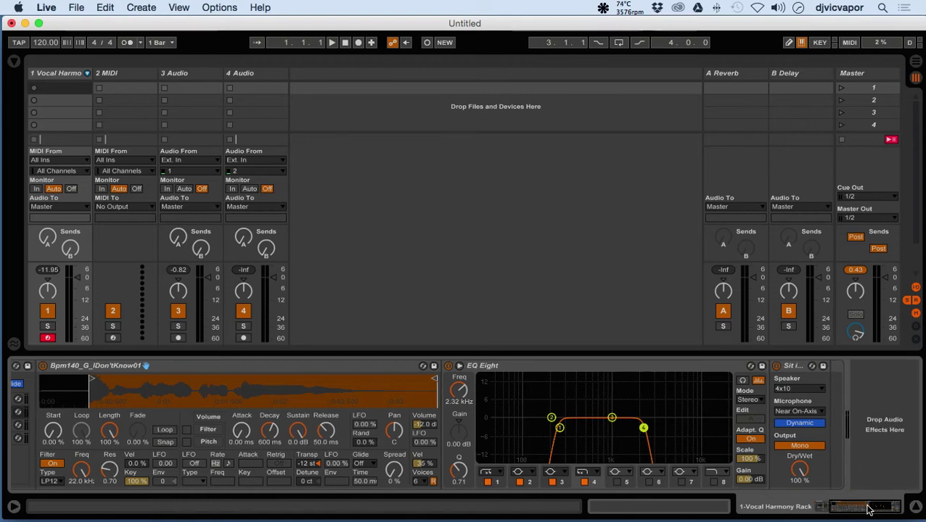
{"action": "left_click", "coordinate": [13, 63]}
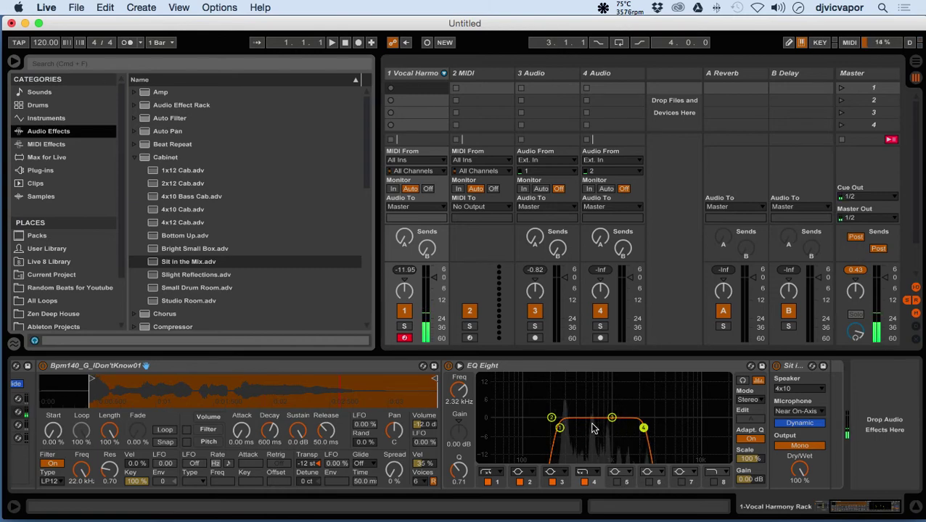
Solo the High chain and review its high-pass EQ Eight, Compressor and Reverb.
{"action": "left_click_drag", "start_coordinate": [879, 511], "coordinate": [830, 511]}
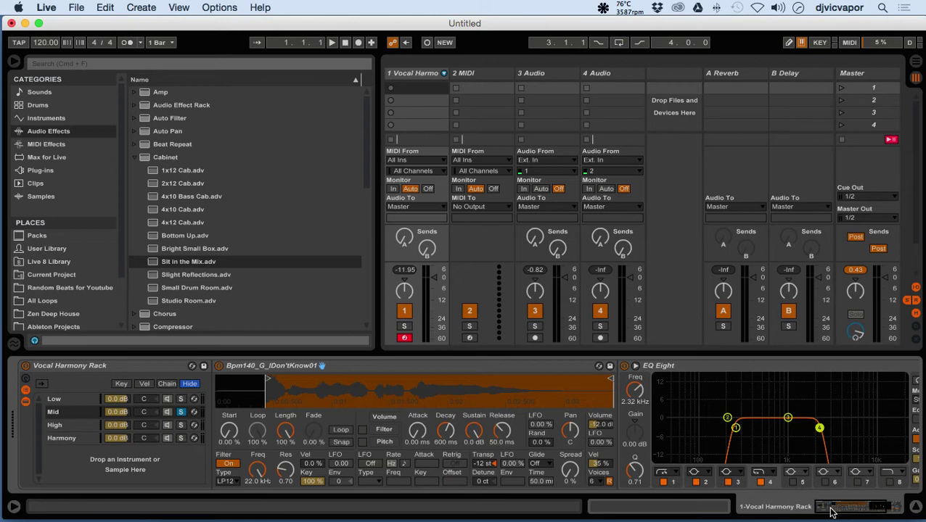
{"action": "left_click", "coordinate": [81, 426]}
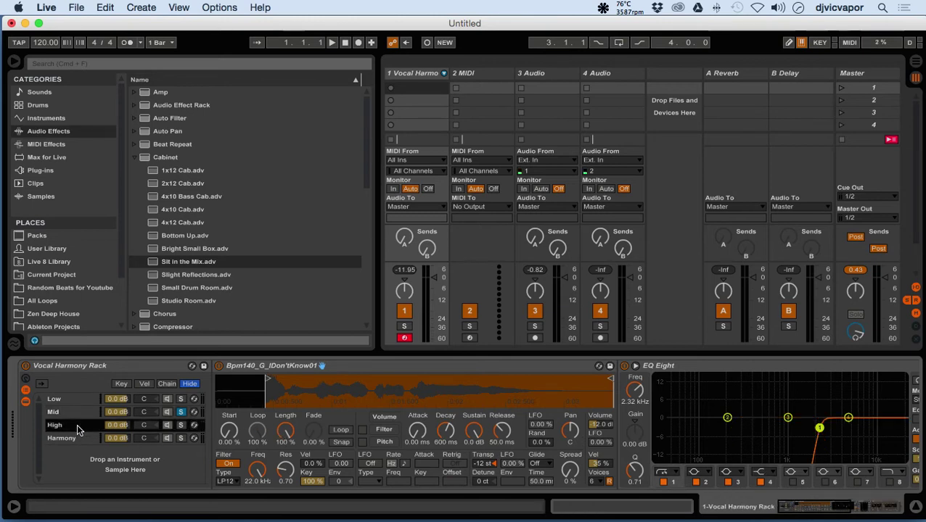
{"action": "left_click", "coordinate": [181, 426]}
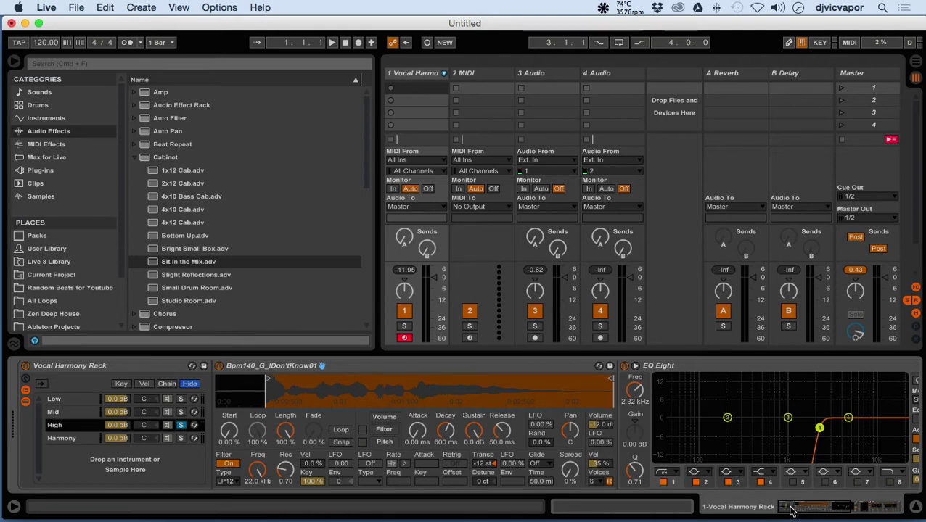
{"action": "left_click_drag", "start_coordinate": [790, 510], "coordinate": [801, 510]}
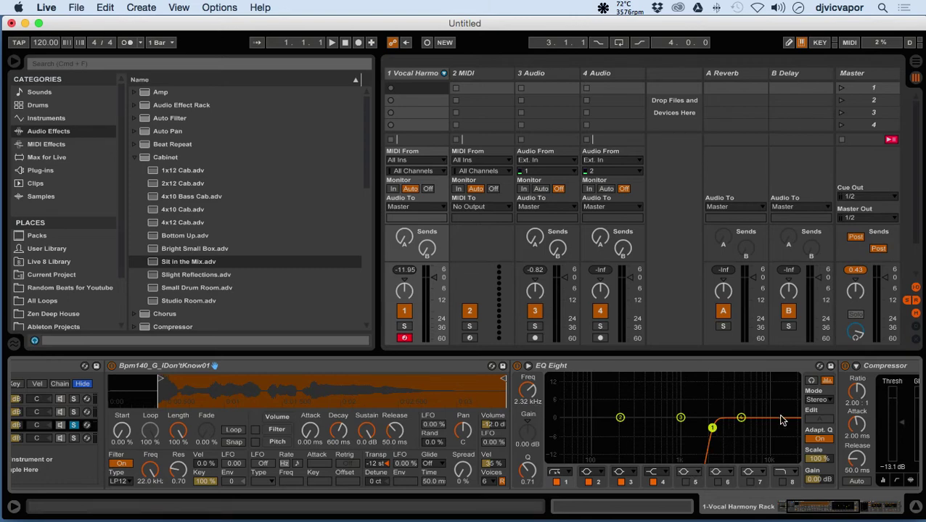
{"action": "left_click_drag", "start_coordinate": [810, 513], "coordinate": [837, 508]}
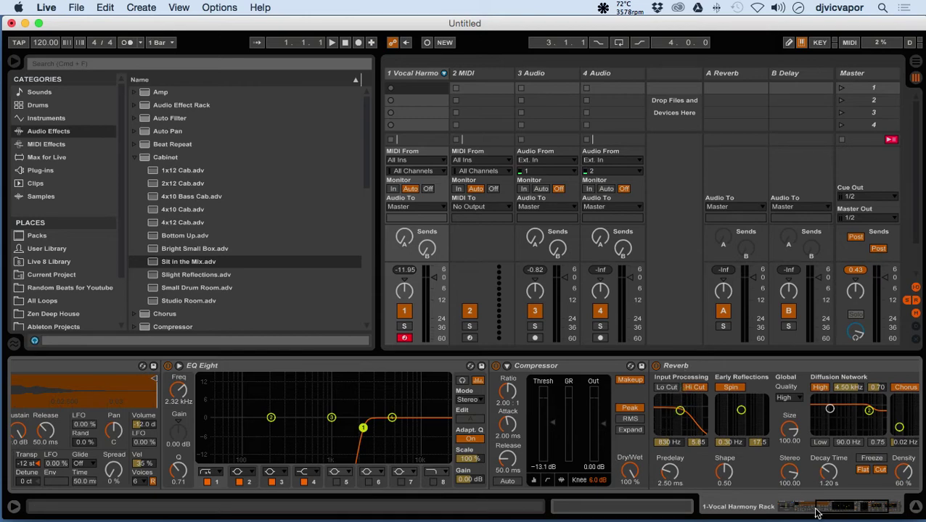
{"action": "left_click_drag", "start_coordinate": [823, 508], "coordinate": [850, 505]}
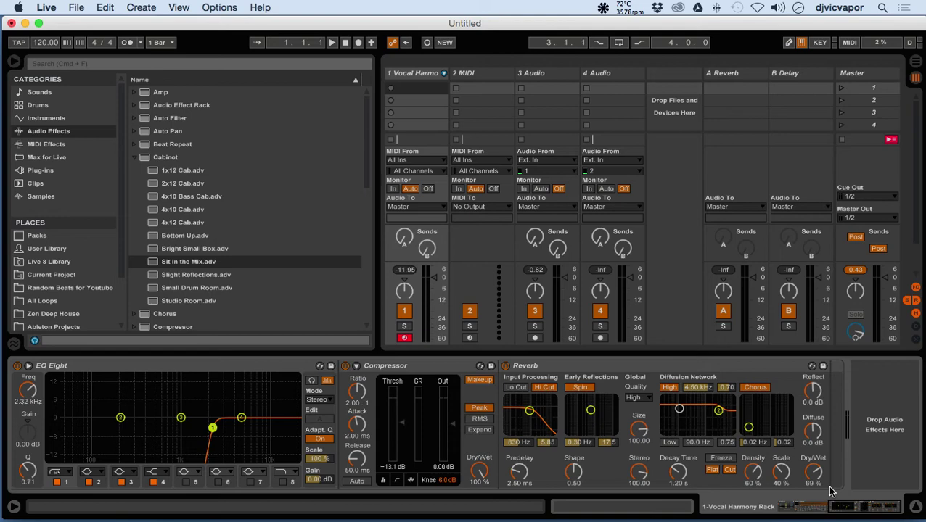
{"action": "left_click_drag", "start_coordinate": [843, 505], "coordinate": [789, 517]}
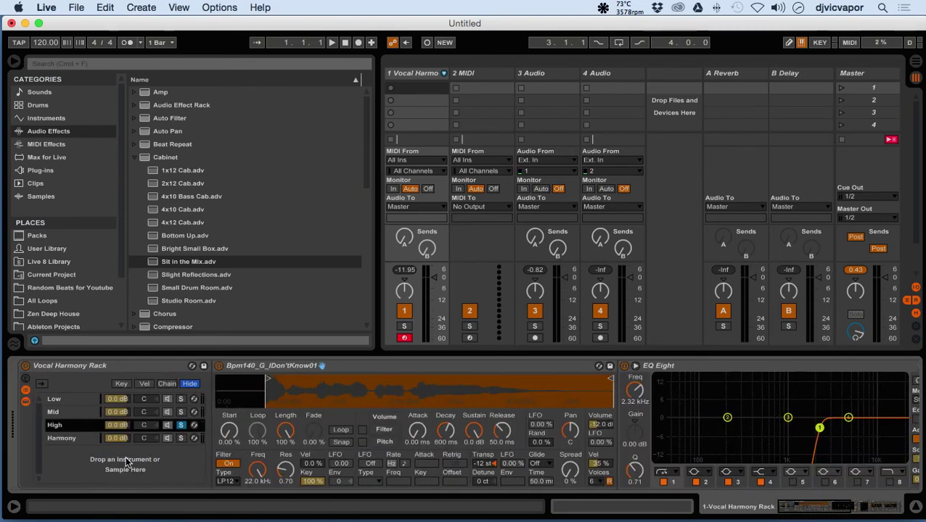
Return to the High chain and check its EQ Eight, 2:1 Compressor and 69% wet Reverb.
{"action": "left_click", "coordinate": [76, 438]}
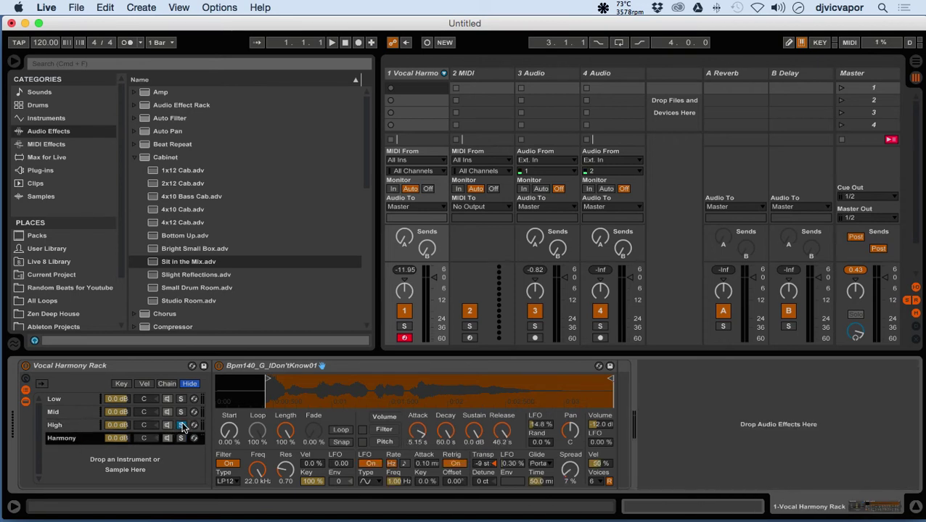
{"action": "left_click", "coordinate": [180, 426]}
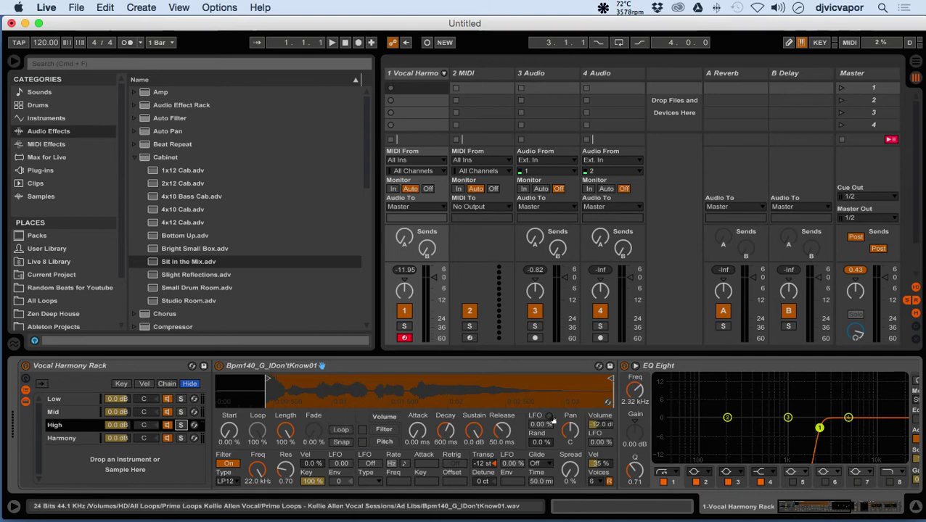
{"action": "left_click_drag", "start_coordinate": [795, 507], "coordinate": [817, 506]}
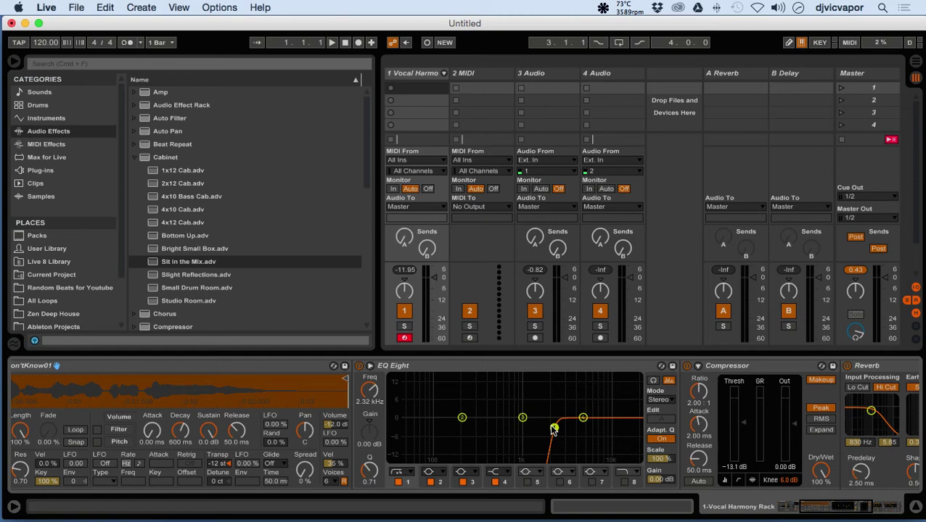
{"action": "mouse_move", "coordinate": [552, 429]}
{"action": "left_mouse_down"}
{"action": "mouse_move", "coordinate": [551, 450]}
{"action": "mouse_move", "coordinate": [559, 418]}
{"action": "mouse_move", "coordinate": [547, 438]}
{"action": "left_mouse_up"}
{"action": "left_click_drag", "start_coordinate": [801, 512], "coordinate": [823, 507]}
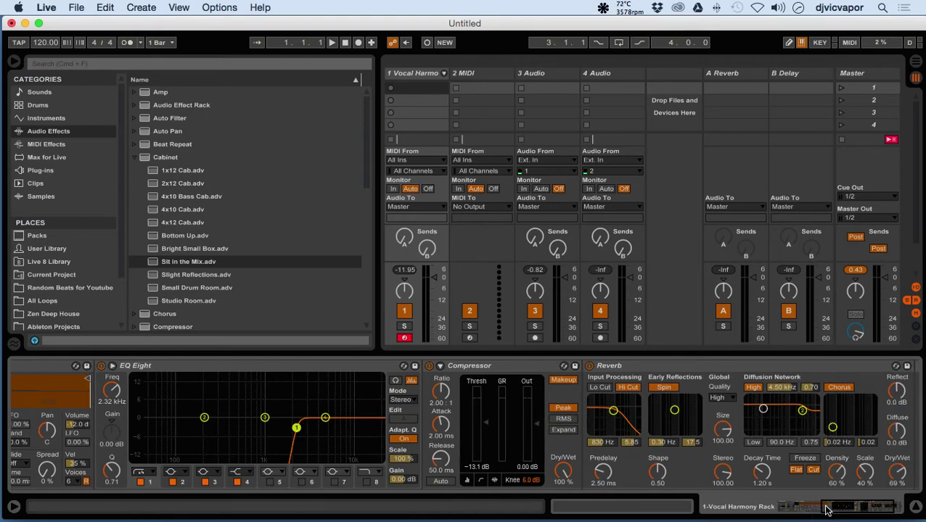
{"action": "left_click_drag", "start_coordinate": [826, 509], "coordinate": [735, 514]}
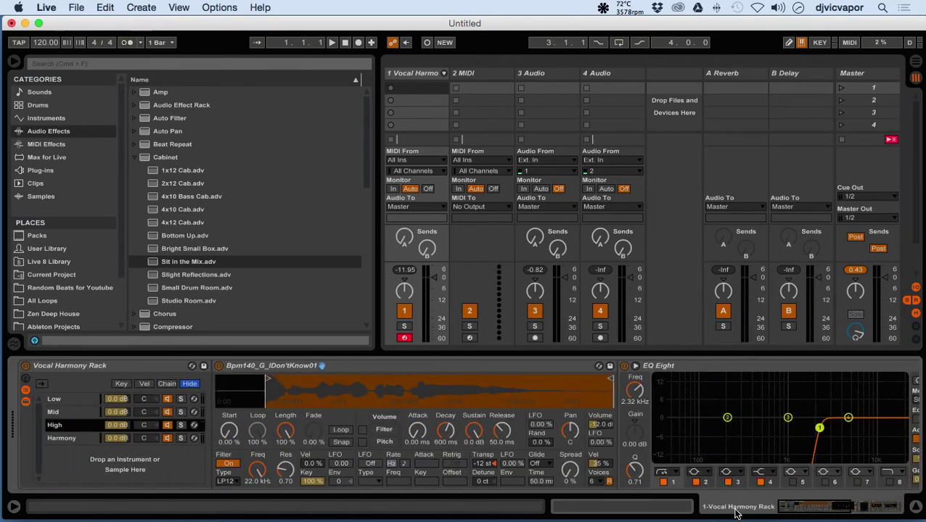
Raise the Low chain's Simpler decay to 600 ms.
{"action": "right_click", "coordinate": [91, 427]}
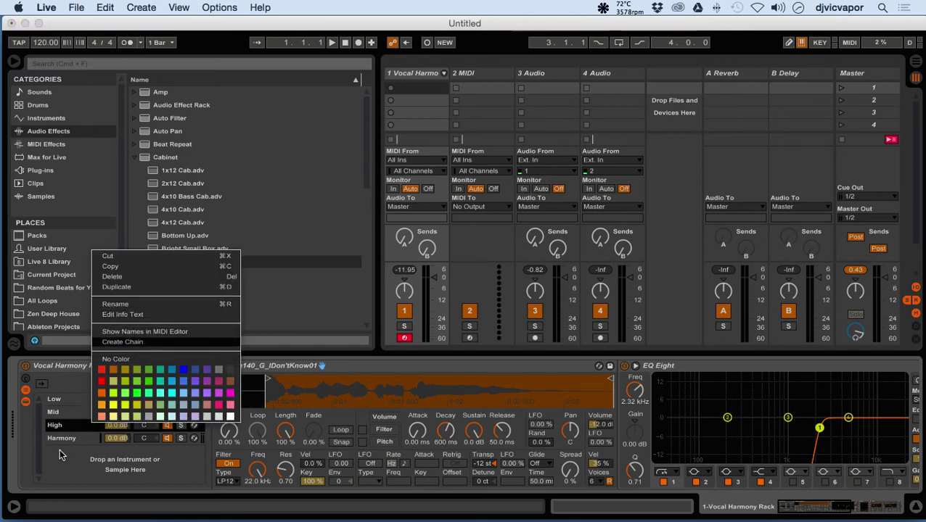
{"action": "key", "text": "Escape"}
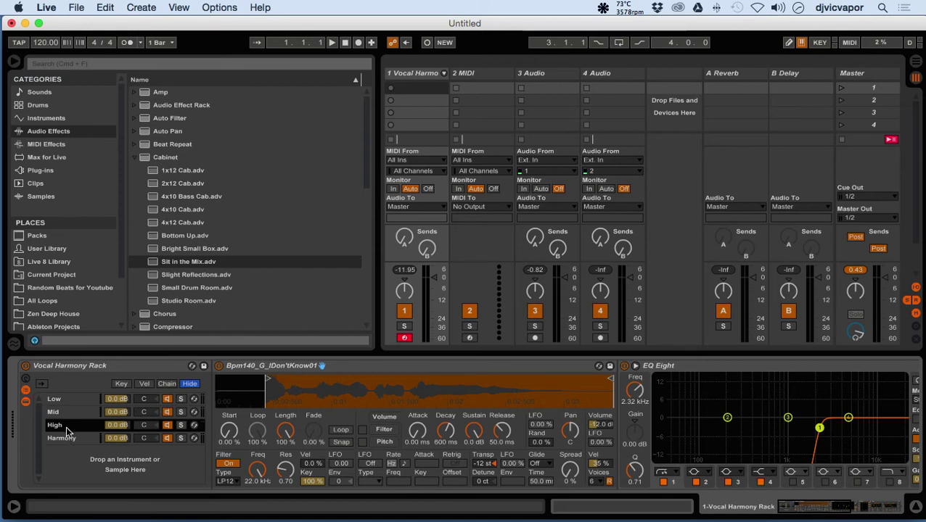
{"action": "left_click", "coordinate": [76, 400]}
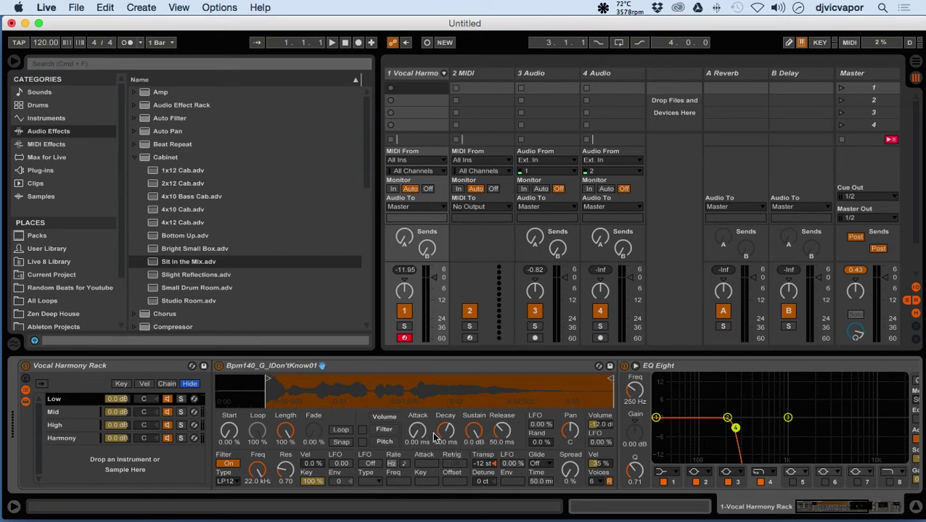
{"action": "left_click_drag", "start_coordinate": [445, 432], "coordinate": [463, 435]}
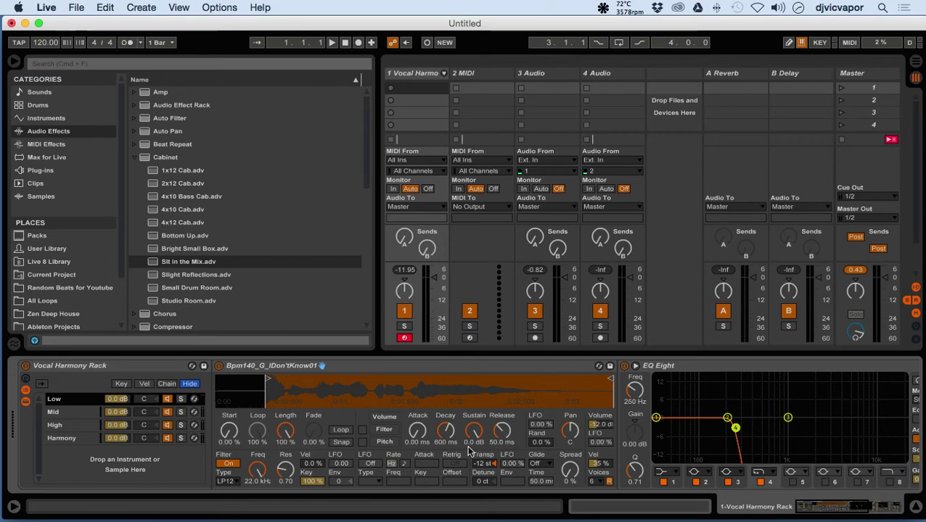
Compare the EQ Eight curves of the Low, Mid and High chains.
{"action": "left_click", "coordinate": [85, 415]}
{"action": "left_click", "coordinate": [88, 426]}
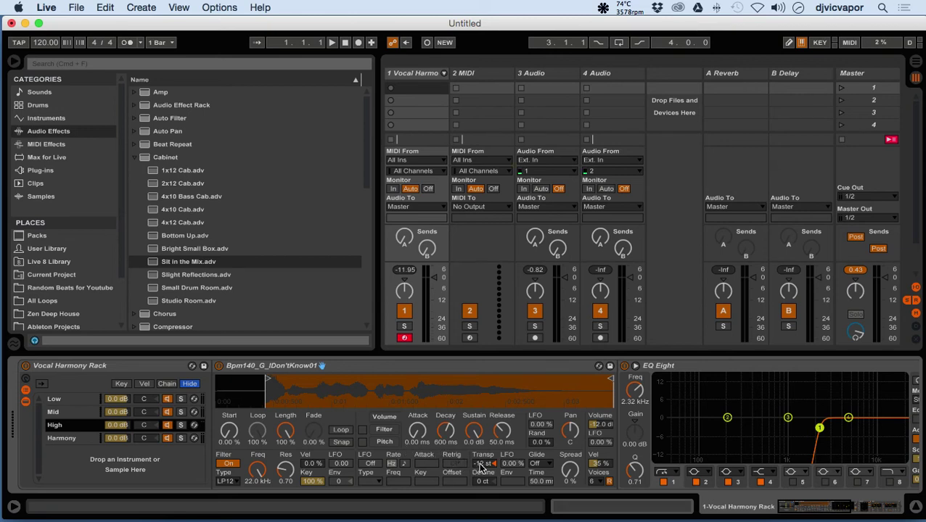
{"action": "left_click", "coordinate": [81, 399]}
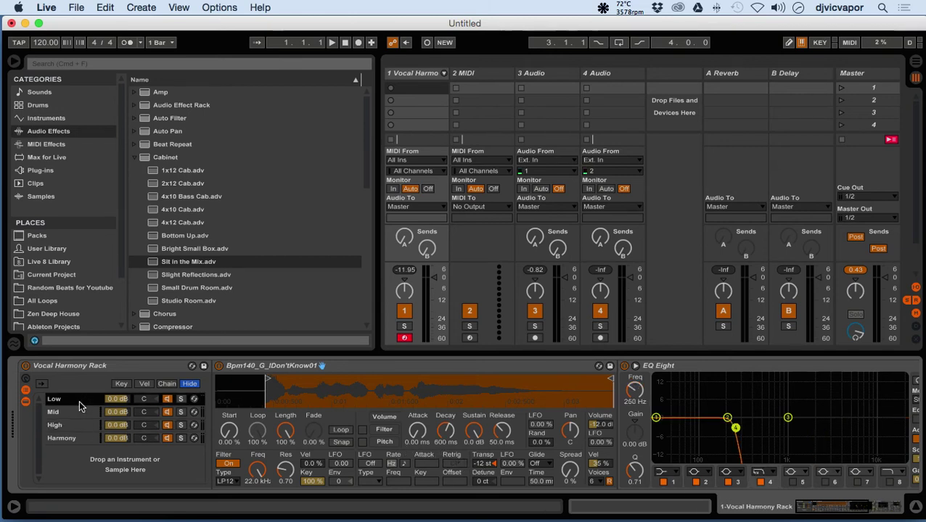
{"action": "left_click", "coordinate": [80, 412]}
{"action": "left_click", "coordinate": [81, 426]}
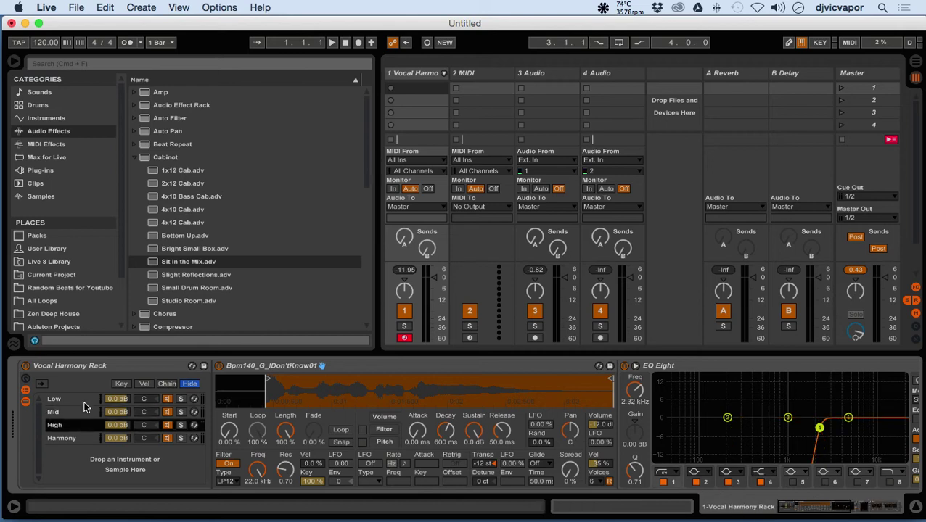
{"action": "left_click", "coordinate": [81, 399]}
{"action": "left_click", "coordinate": [82, 412]}
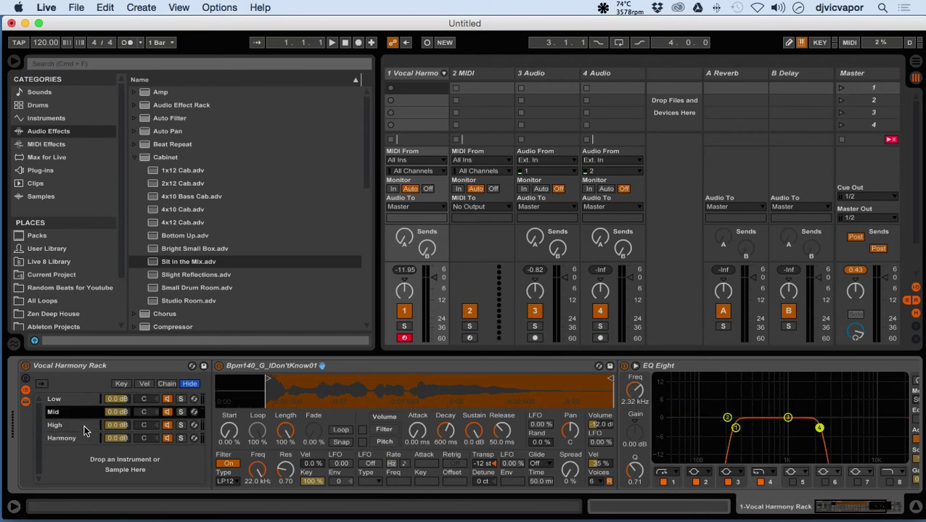
{"action": "left_click", "coordinate": [83, 425]}
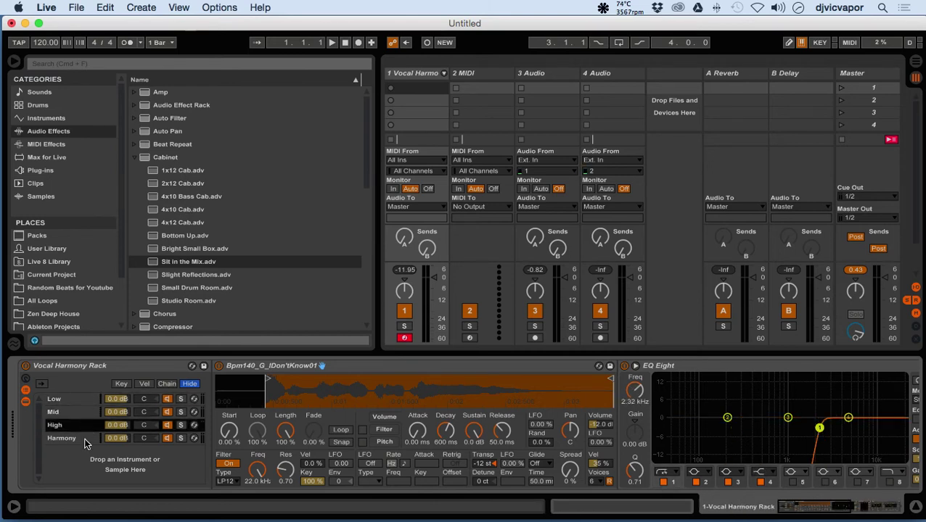
Transpose the Harmony chain's sample to -9 semitones and solo the chain.
{"action": "left_click", "coordinate": [84, 440]}
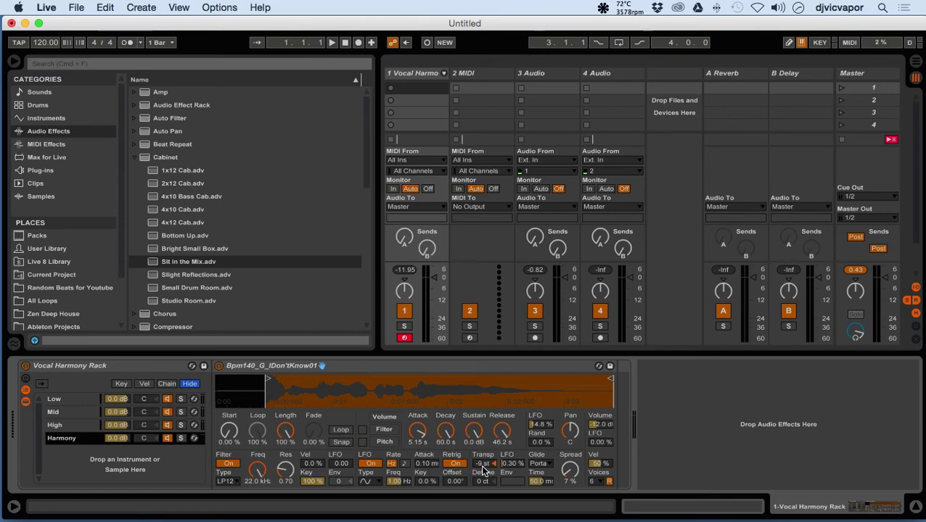
{"action": "left_click_drag", "start_coordinate": [479, 468], "coordinate": [480, 472]}
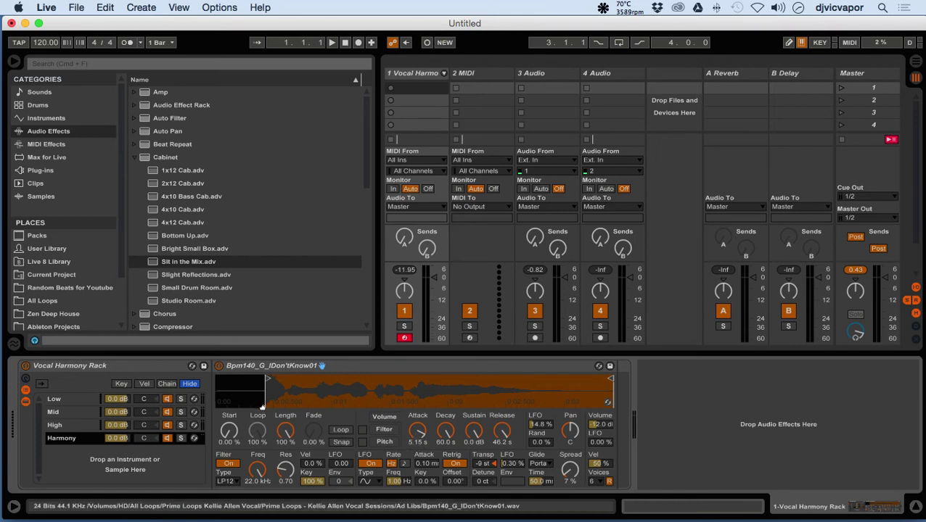
{"action": "left_click", "coordinate": [181, 438]}
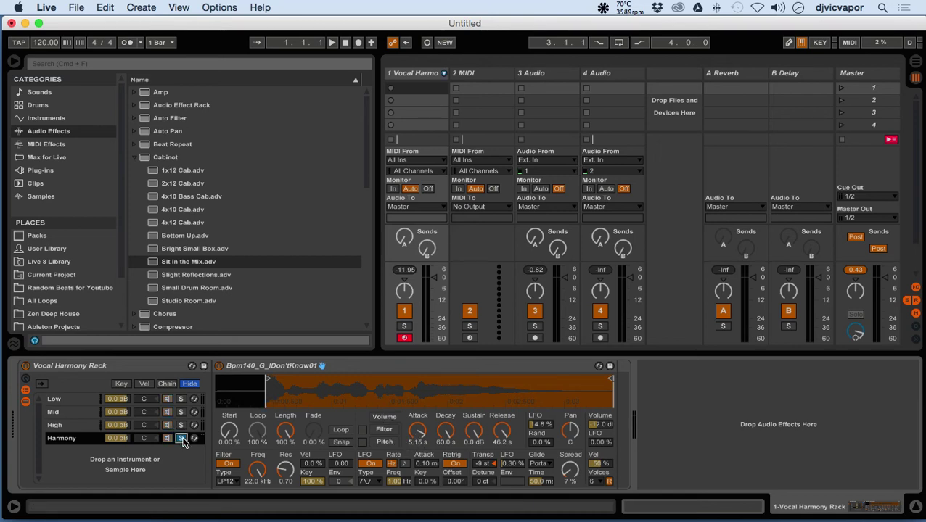